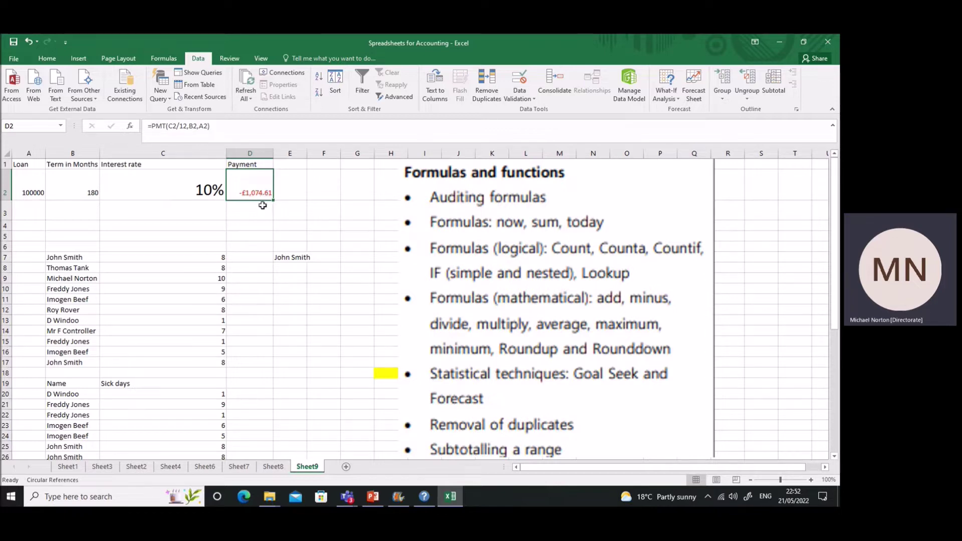
{"action": "left_click", "coordinate": [667, 80]}
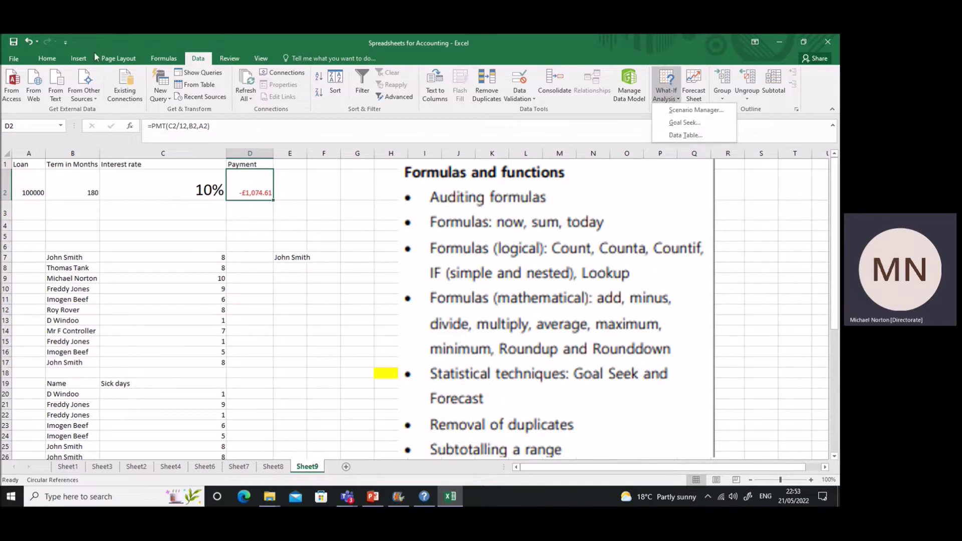
{"action": "left_click", "coordinate": [677, 124]}
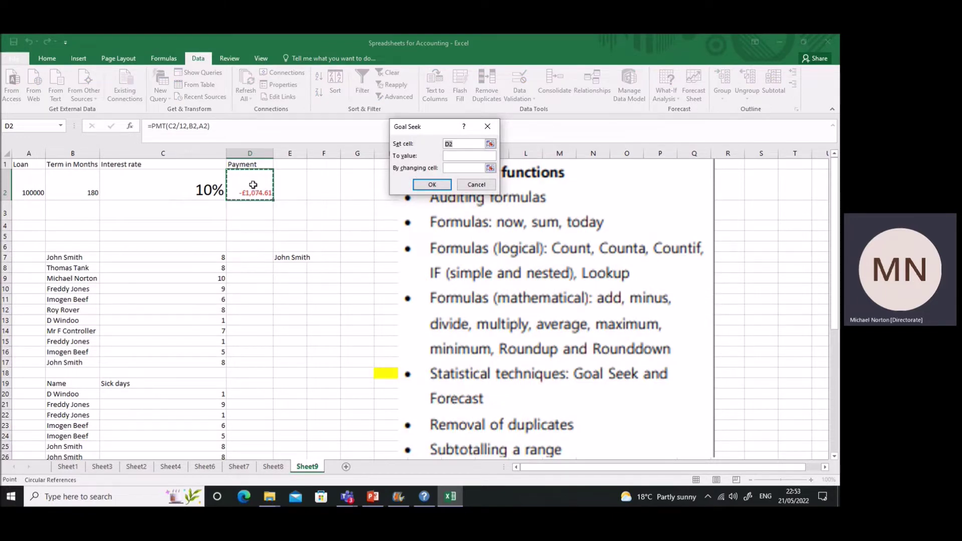
{"action": "type", "text": "900"}
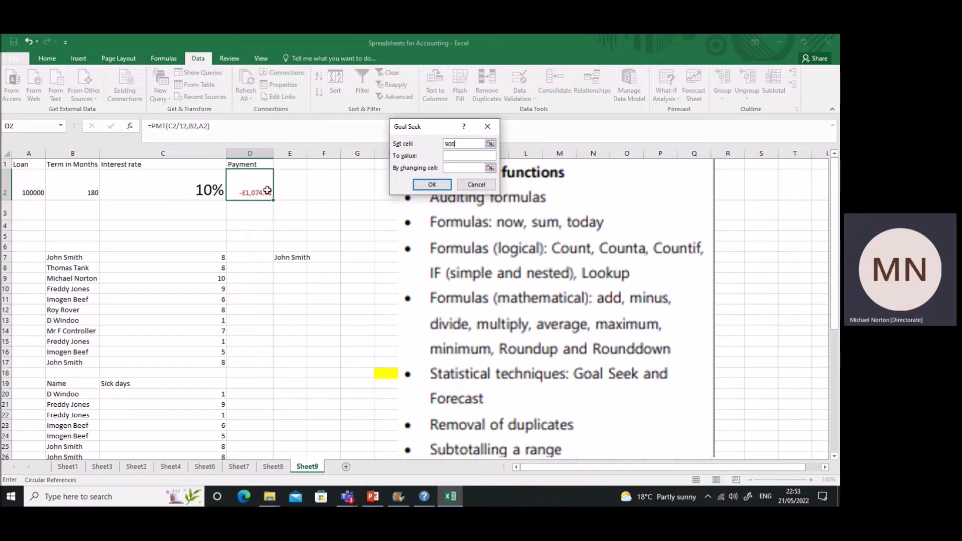
{"action": "key", "text": "Escape"}
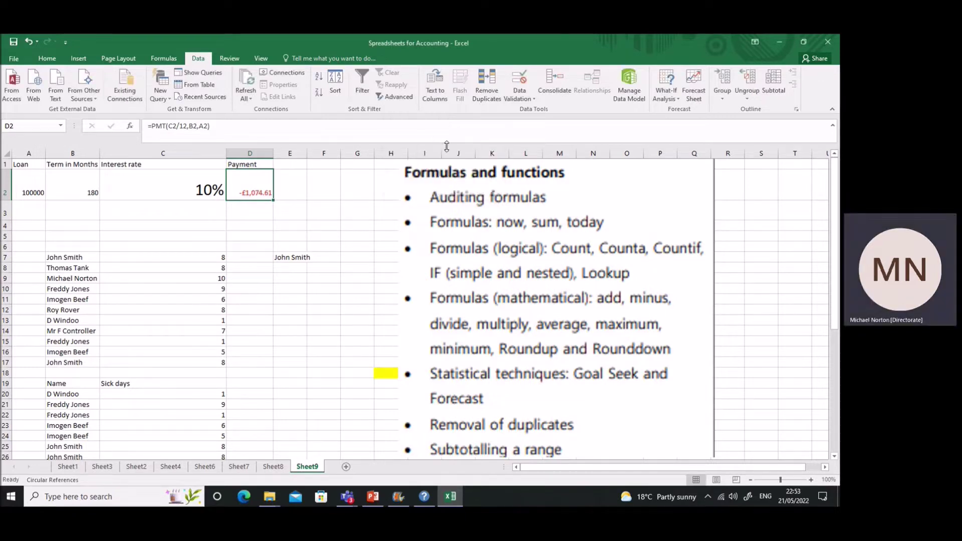
Try a Goal Seek that sets payment cell D2 to 900 by changing interest rate cell C2, then discard the result.
{"action": "left_click", "coordinate": [666, 94]}
{"action": "left_click", "coordinate": [685, 122]}
{"action": "key", "text": "Tab"}
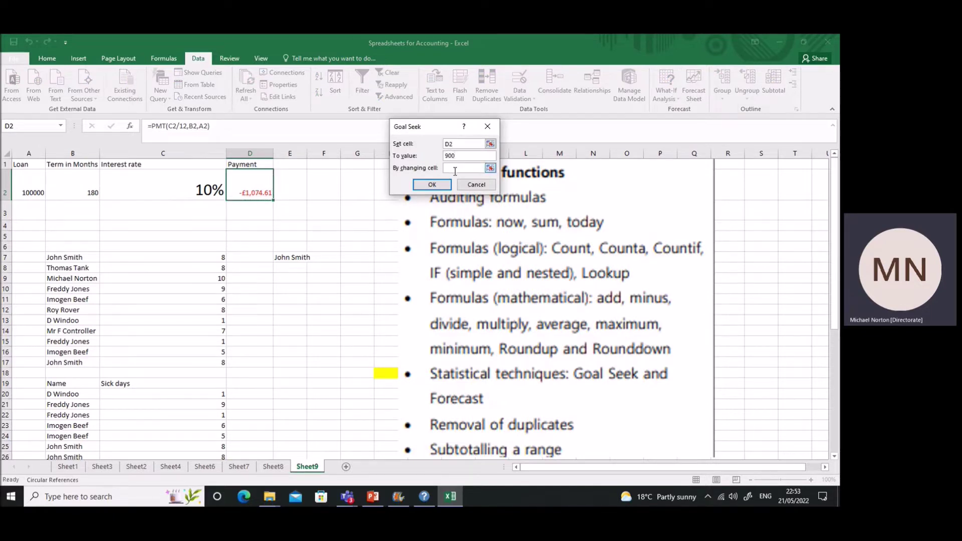
{"action": "left_click", "coordinate": [490, 168]}
{"action": "left_click", "coordinate": [220, 184]}
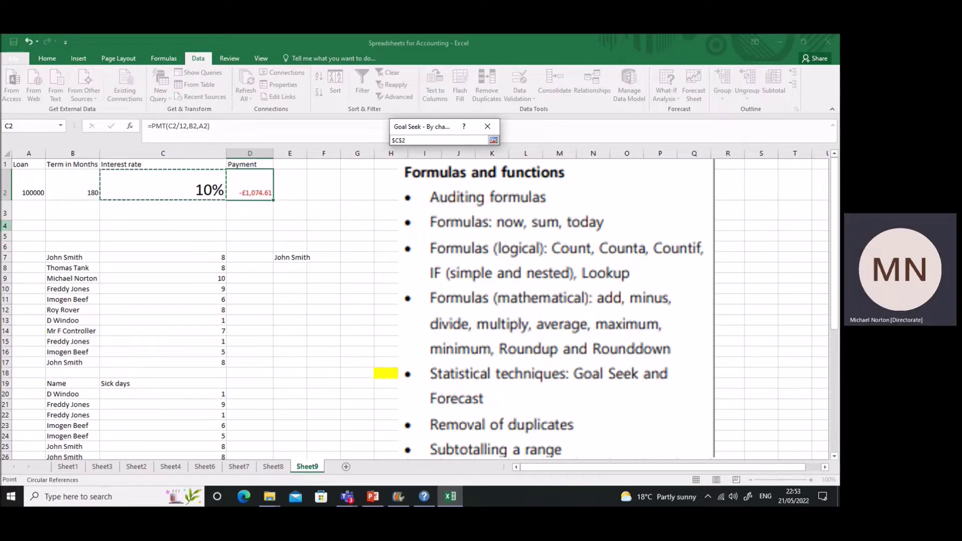
{"action": "key", "text": "Return"}
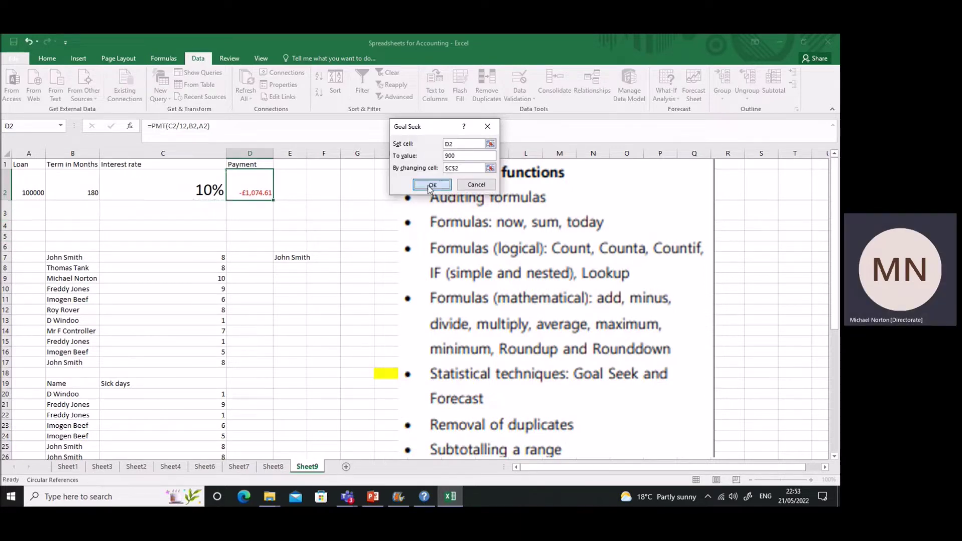
{"action": "left_click", "coordinate": [433, 185]}
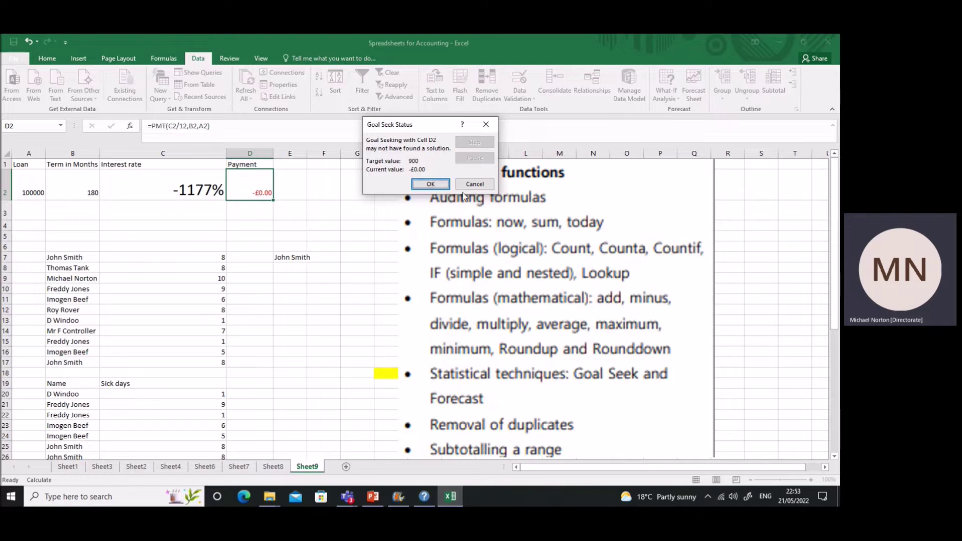
{"action": "left_click", "coordinate": [473, 184]}
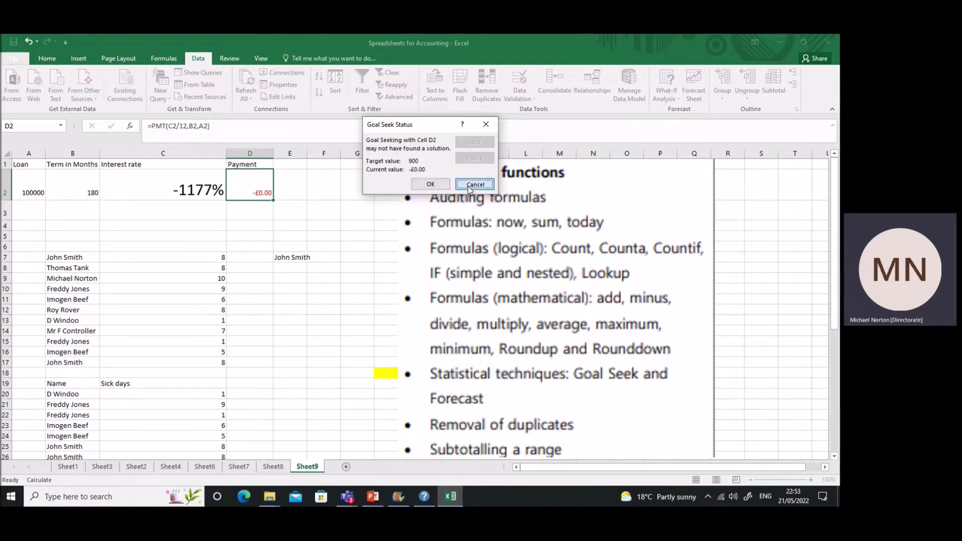
{"action": "left_click", "coordinate": [402, 299]}
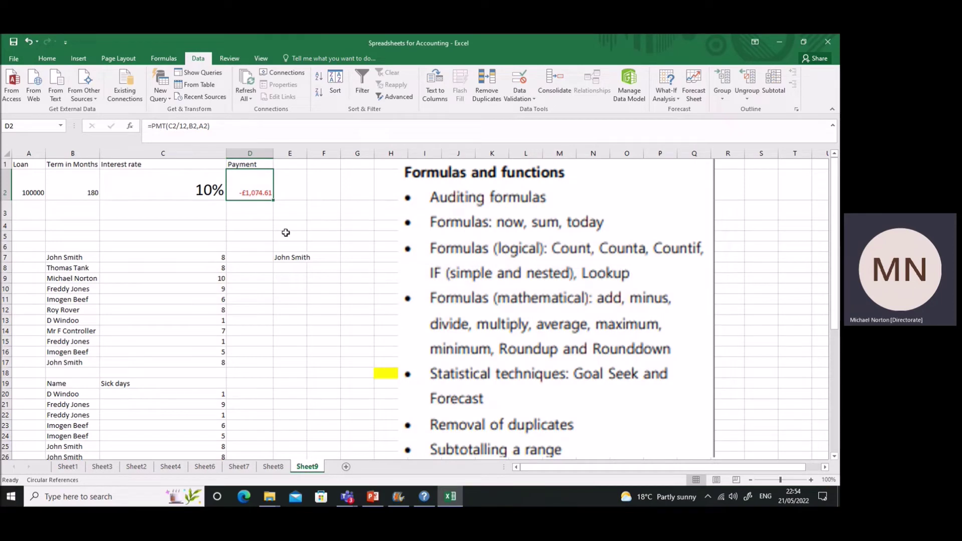
Test interest rates of 9%, 8% and 7% in cell C2, one after another.
{"action": "left_click", "coordinate": [210, 189]}
{"action": "type", "text": "9"}
{"action": "key", "text": "Return"}
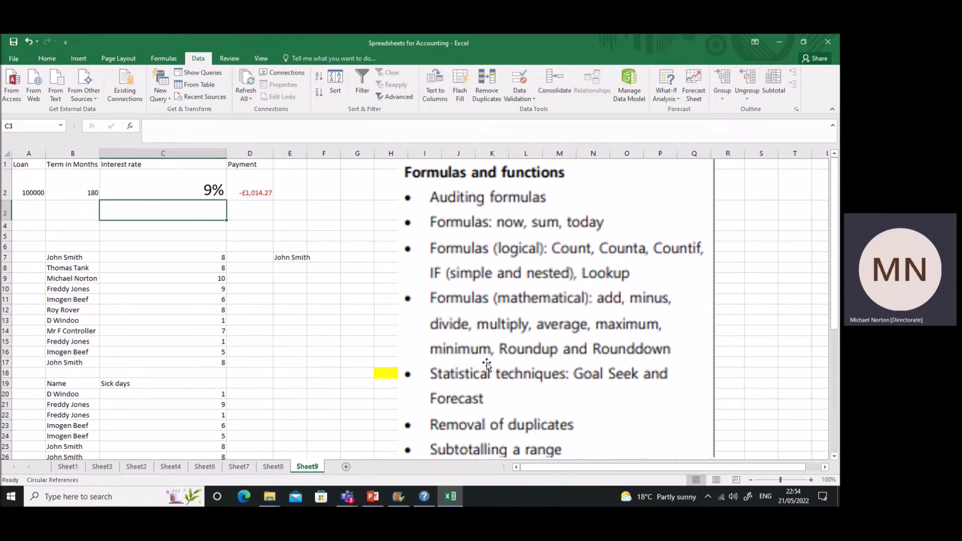
{"action": "left_click", "coordinate": [208, 191]}
{"action": "type", "text": "8"}
{"action": "key", "text": "Return"}
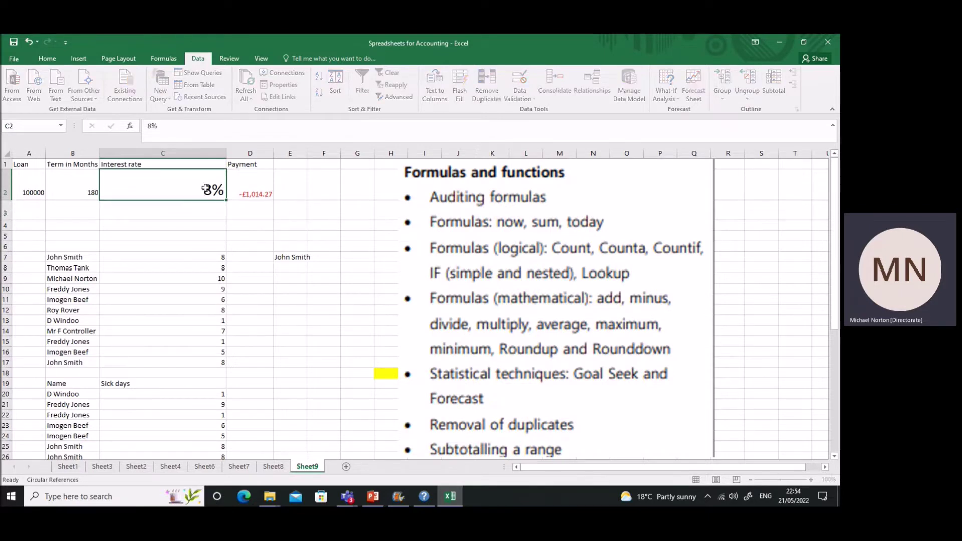
{"action": "left_click", "coordinate": [207, 190]}
{"action": "type", "text": "7"}
{"action": "key", "text": "Return"}
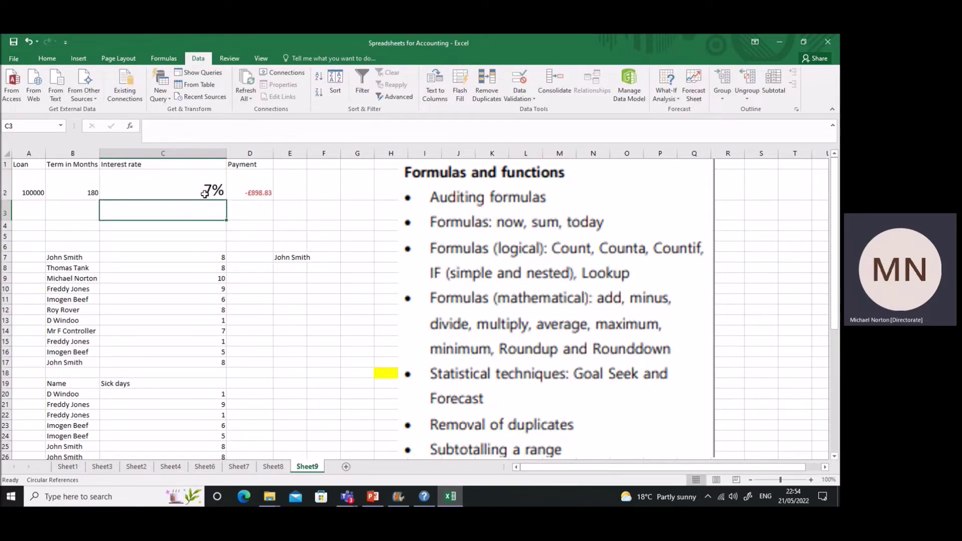
Test interest rates of 7.2% and 7.1% in cell C2 to bring the payment closer to £900.
{"action": "left_click", "coordinate": [205, 188]}
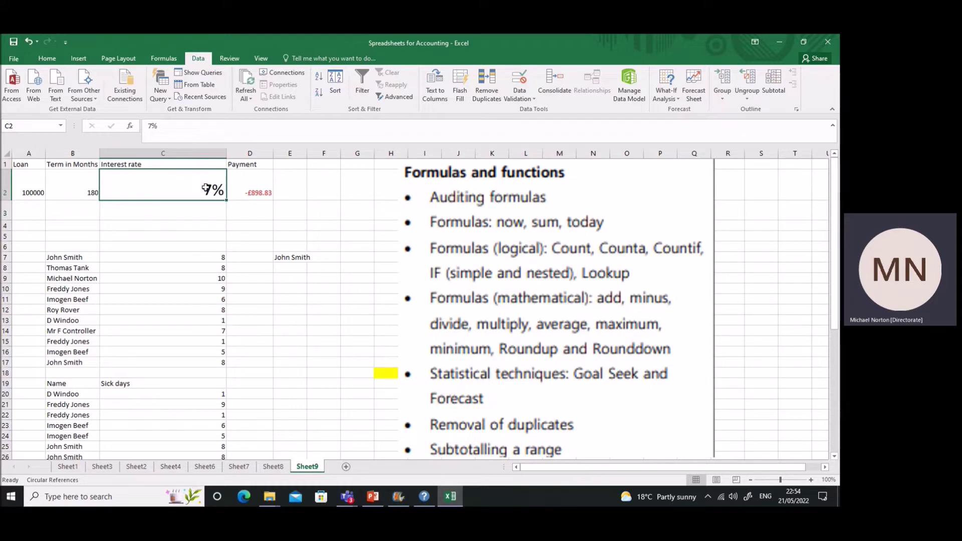
{"action": "type", "text": "7."}
{"action": "type", "text": "2"}
{"action": "key", "text": "Return"}
{"action": "left_click", "coordinate": [205, 188]}
{"action": "double_click", "coordinate": [206, 188]}
{"action": "key", "text": "BackSpace"}
{"action": "type", "text": "1"}
{"action": "key", "text": "Return"}
{"action": "left_click", "coordinate": [205, 188]}
{"action": "key", "text": "Return"}
Refine the interest rate in C2 to 7.02% and finally to 7.021%.
{"action": "left_click", "coordinate": [205, 188]}
{"action": "double_click", "coordinate": [205, 188]}
{"action": "key", "text": "BackSpace"}
{"action": "type", "text": "02"}
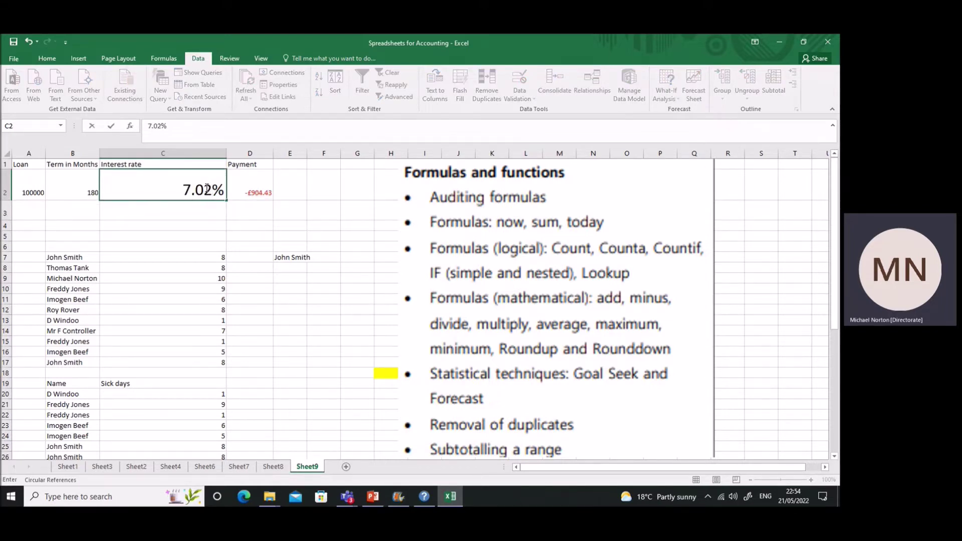
{"action": "key", "text": "Return"}
{"action": "left_click", "coordinate": [206, 189]}
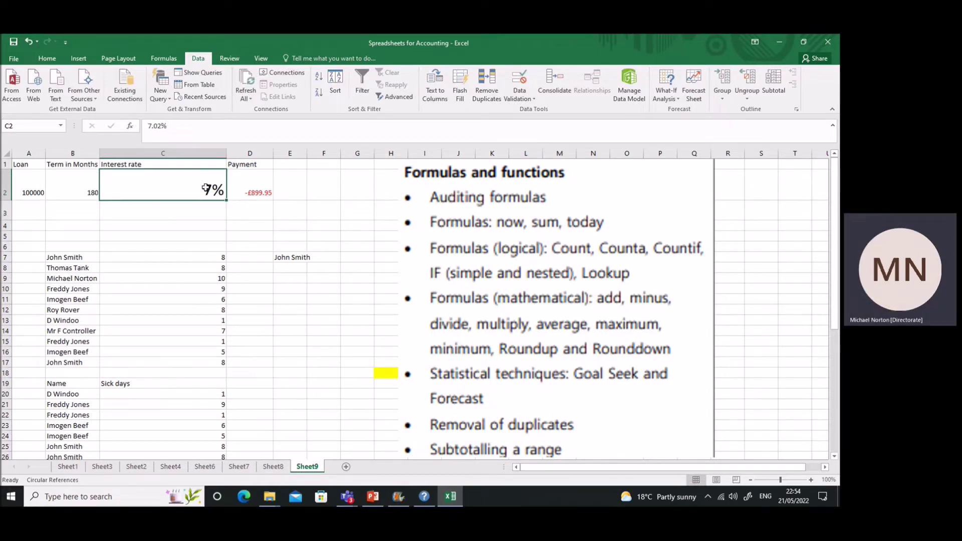
{"action": "double_click", "coordinate": [205, 188]}
{"action": "key", "text": "BackSpace"}
{"action": "type", "text": "21"}
{"action": "key", "text": "Return"}
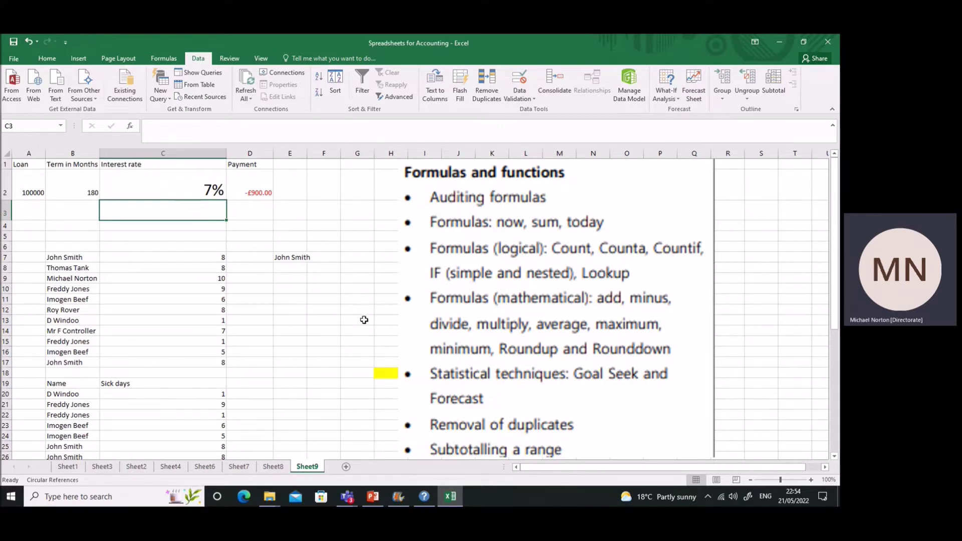
Go to the Known Y and Known X table, select the forecast in B41 and display the sheet's formulas.
{"action": "left_click", "coordinate": [289, 311]}
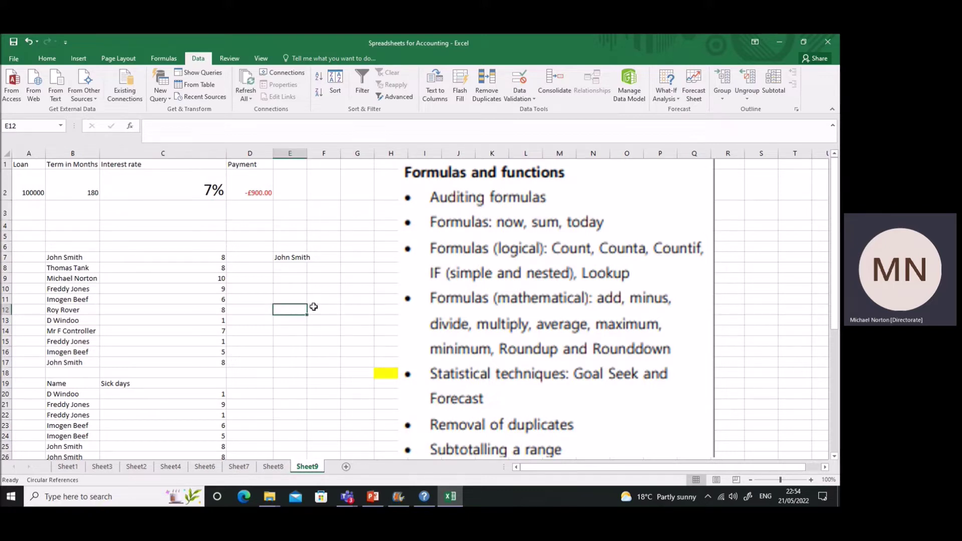
{"action": "scroll", "coordinate": [314, 307], "scroll_direction": "down", "scroll_amount": 7}
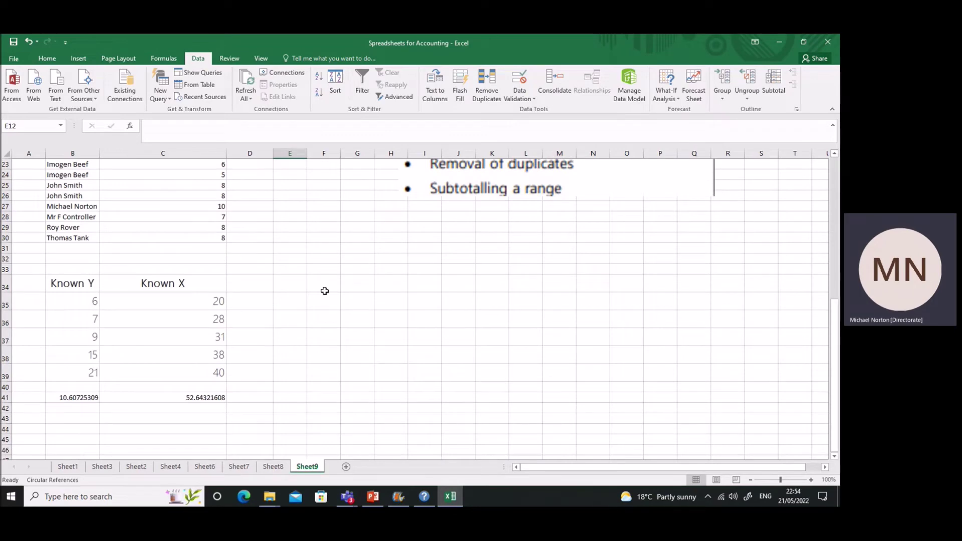
{"action": "scroll", "coordinate": [325, 291], "scroll_direction": "up", "scroll_amount": 4}
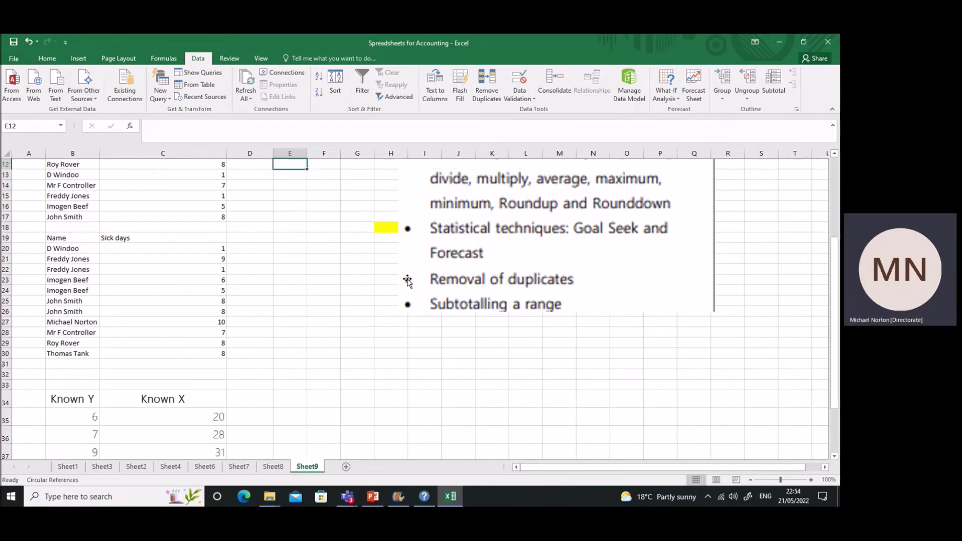
{"action": "scroll", "coordinate": [301, 319], "scroll_direction": "down", "scroll_amount": 4}
{"action": "left_click", "coordinate": [75, 397]}
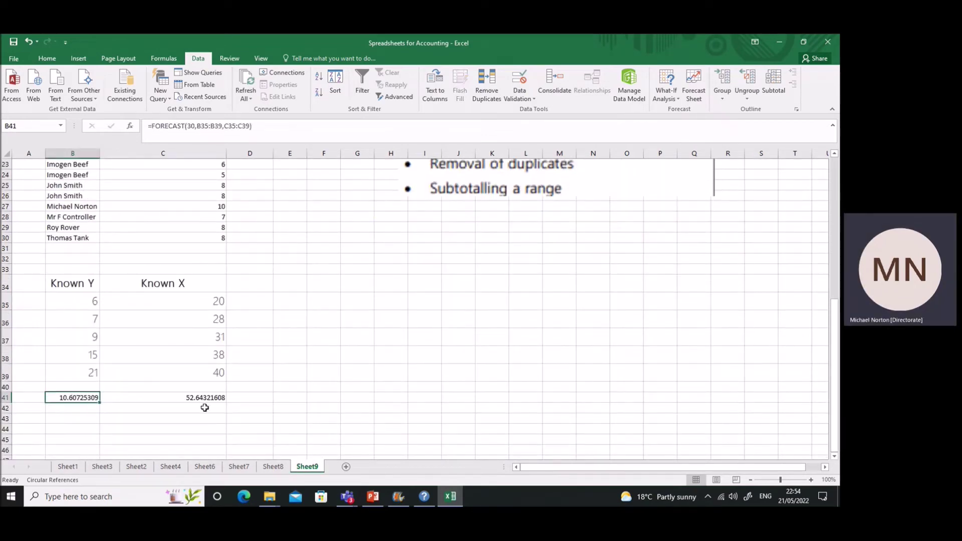
{"action": "key", "text": "ctrl+grave"}
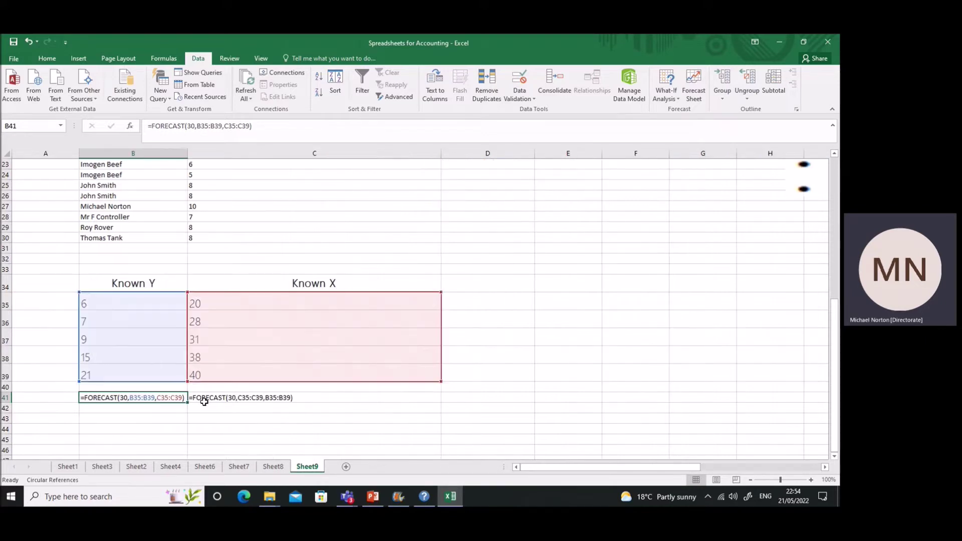
Examine the Known Y range B35:B39, the Known X range C35:C39 and the FORECAST formula in B41.
{"action": "left_click", "coordinate": [146, 315]}
{"action": "left_click_drag", "start_coordinate": [140, 298], "coordinate": [136, 371]}
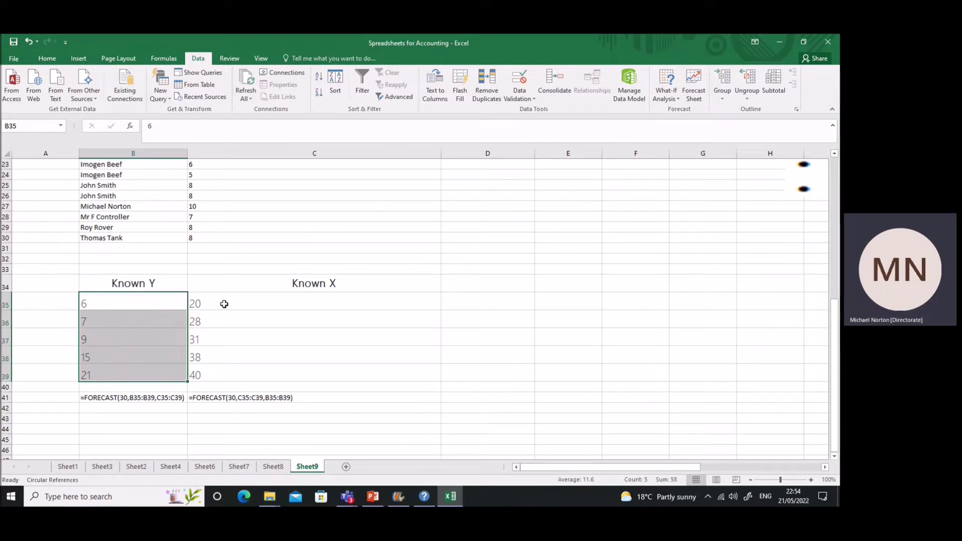
{"action": "left_click_drag", "start_coordinate": [224, 304], "coordinate": [223, 375]}
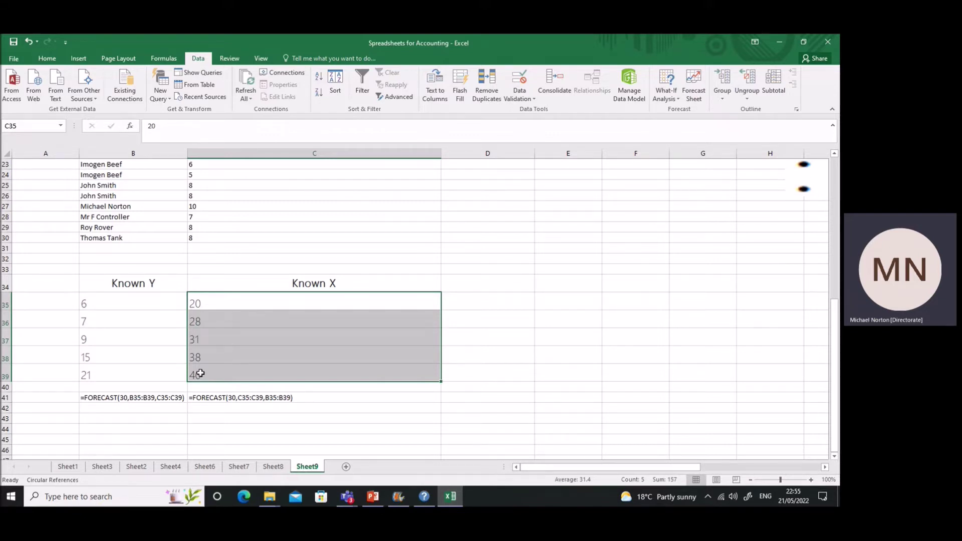
{"action": "double_click", "coordinate": [104, 399]}
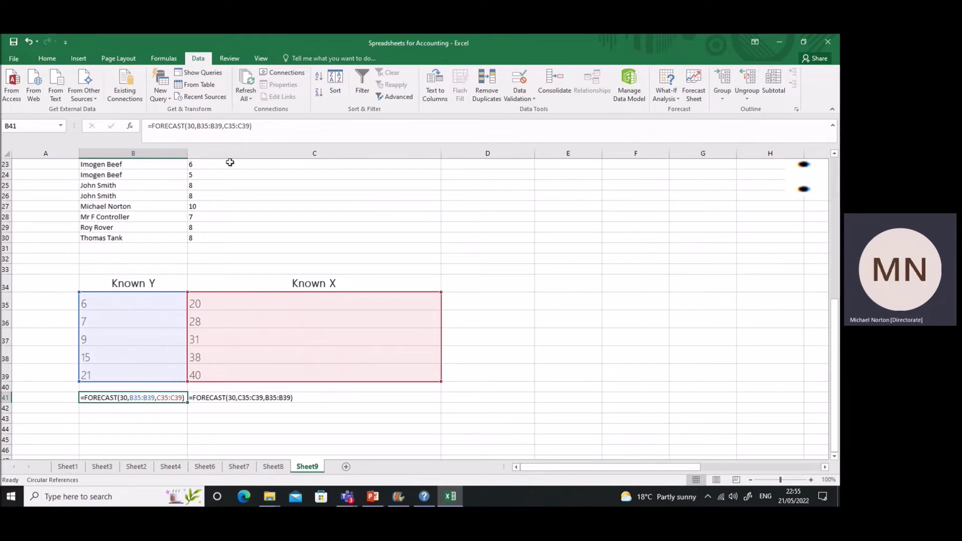
{"action": "key", "text": "Return"}
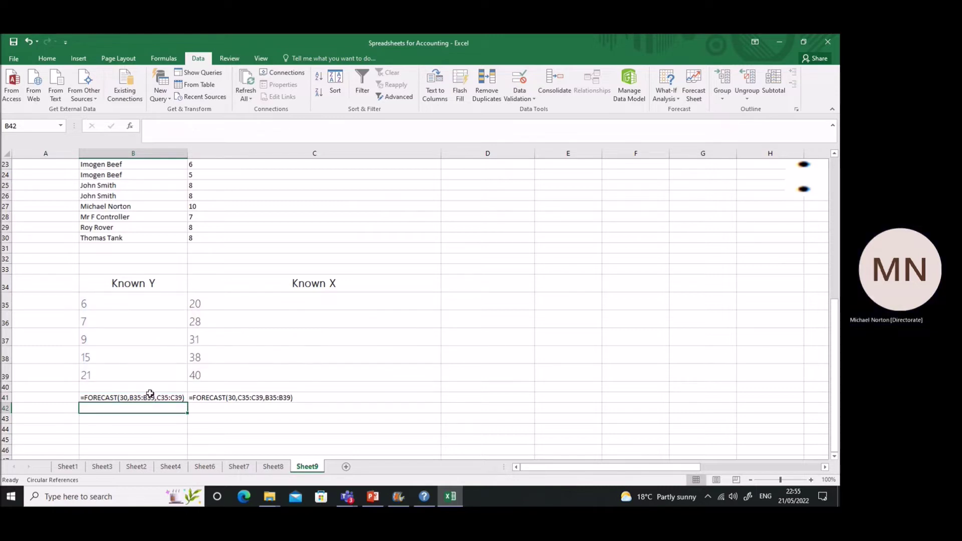
Display cell values again and compare the FORECAST formulas in B41 and C41, checking the Known X range C35:C39.
{"action": "key", "text": "ctrl+grave"}
{"action": "left_click", "coordinate": [93, 396]}
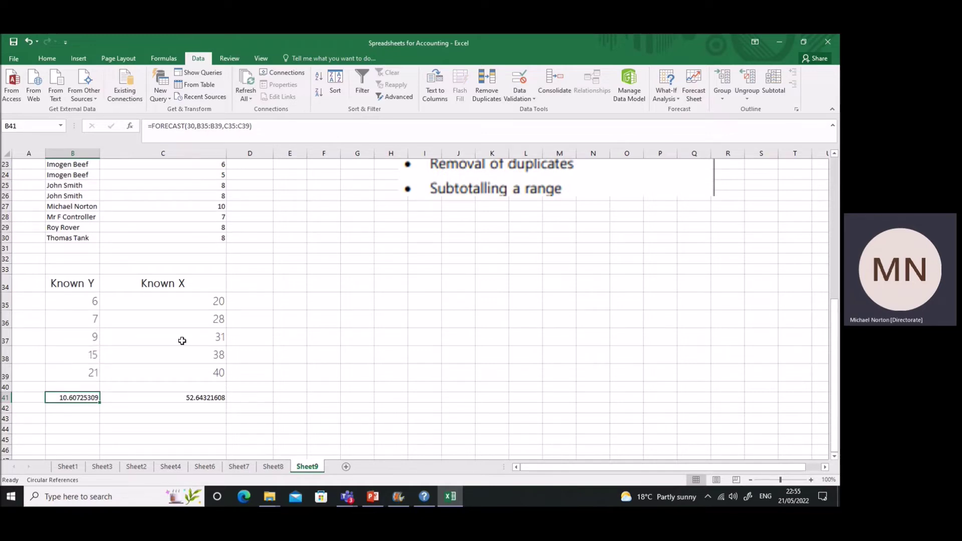
{"action": "left_click", "coordinate": [185, 398]}
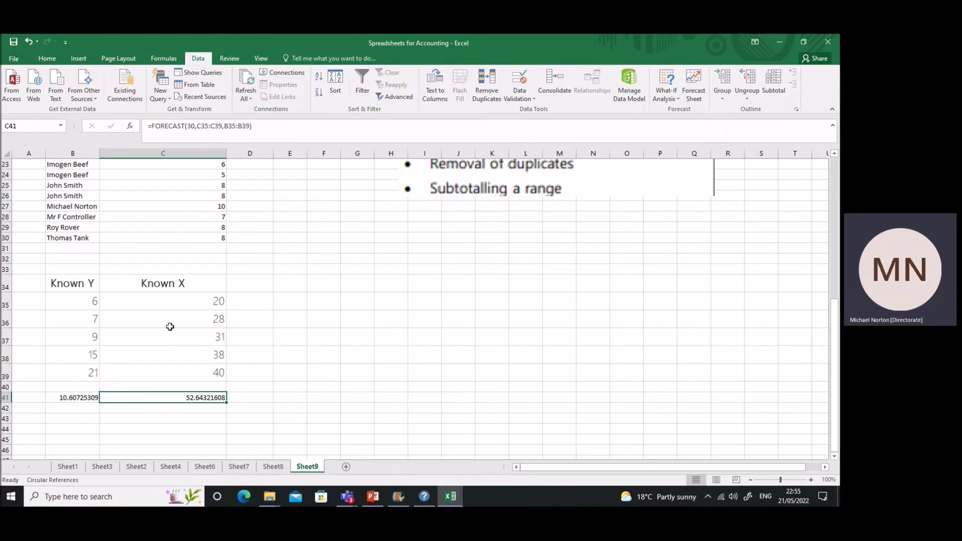
{"action": "left_click_drag", "start_coordinate": [178, 301], "coordinate": [171, 375]}
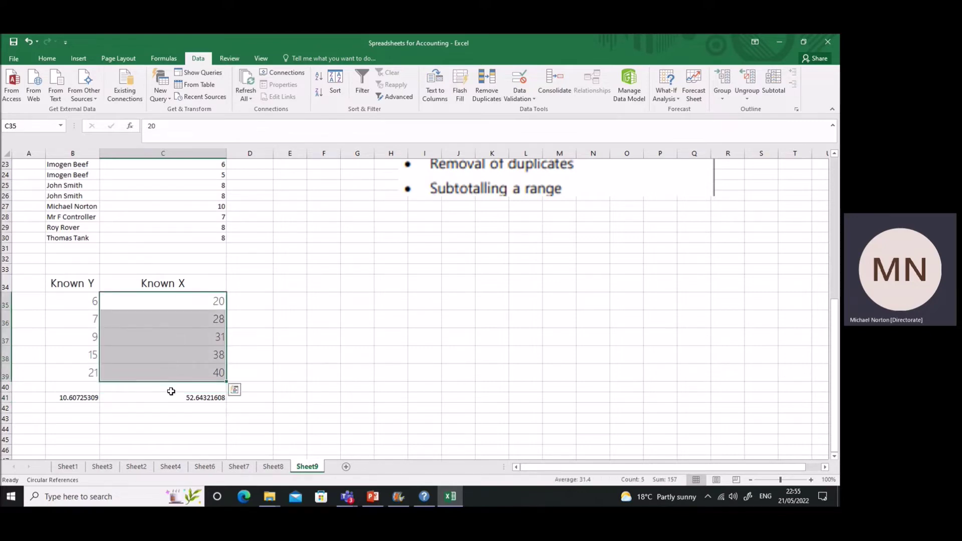
{"action": "left_click", "coordinate": [170, 396]}
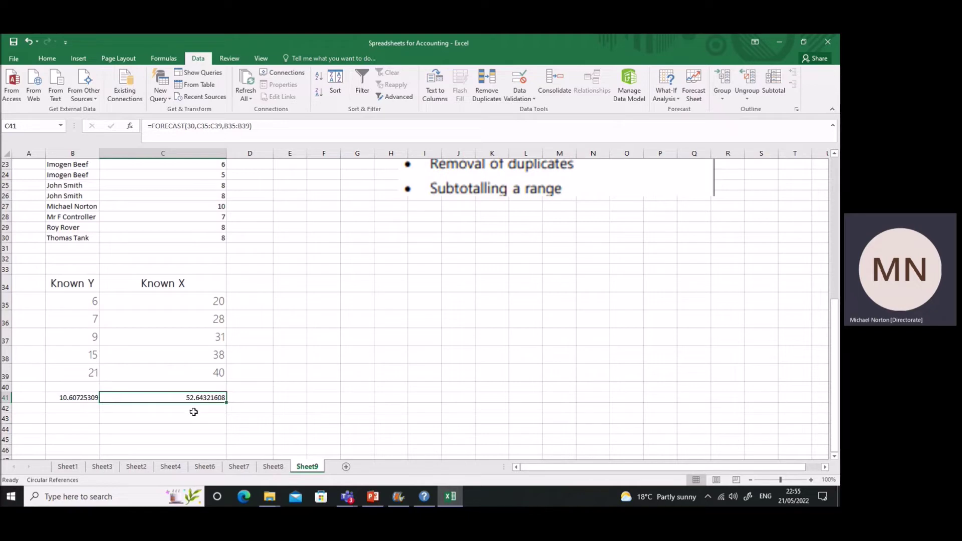
{"action": "left_click_drag", "start_coordinate": [197, 439], "coordinate": [200, 429]}
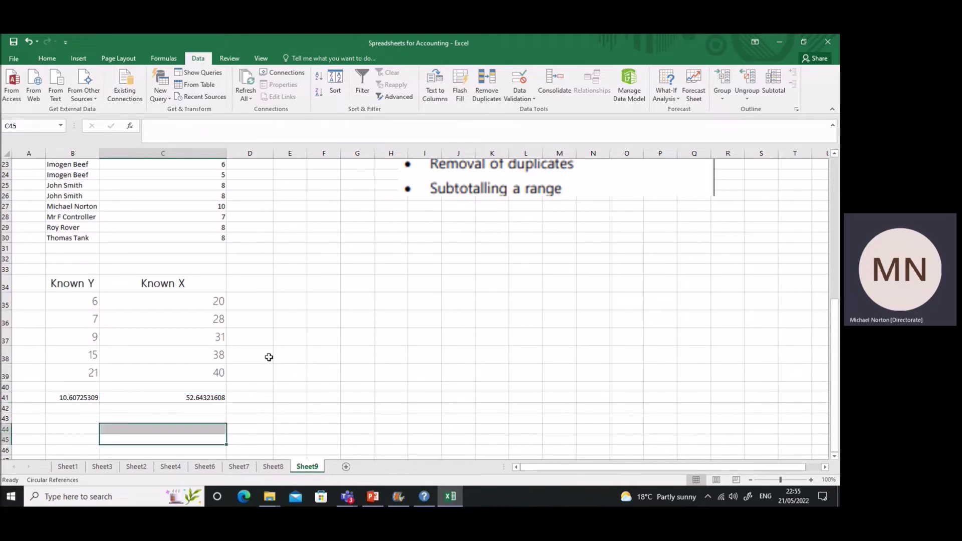
Enter =IF(B7=$E$7,1,0) in D7 beside the first name in the upper sick-days list.
{"action": "scroll", "coordinate": [269, 344], "scroll_direction": "up", "scroll_amount": 7}
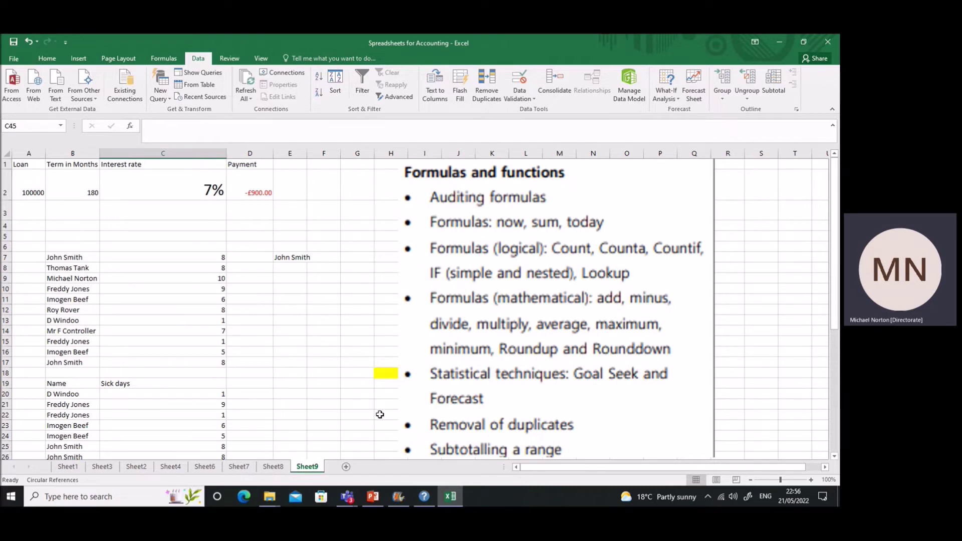
{"action": "left_click", "coordinate": [235, 258]}
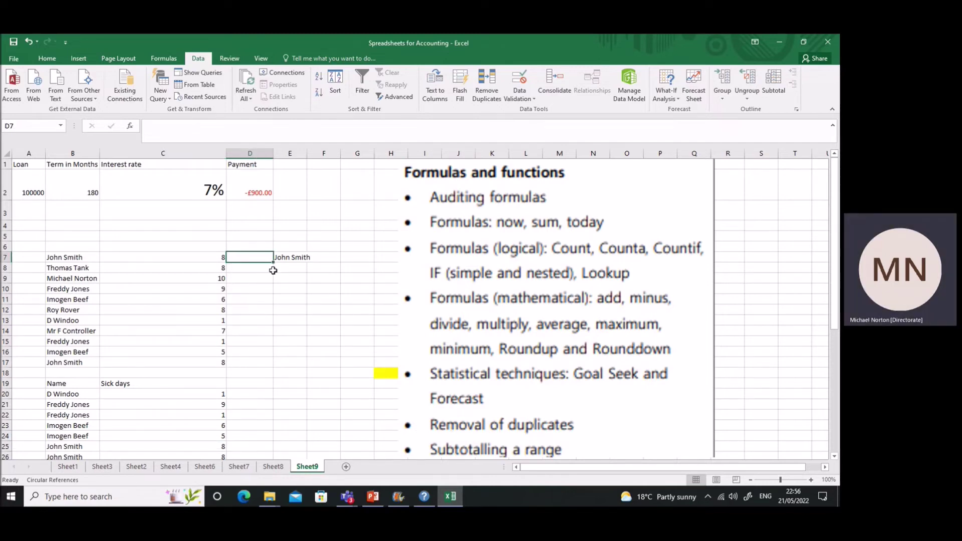
{"action": "type", "text": "=if("}
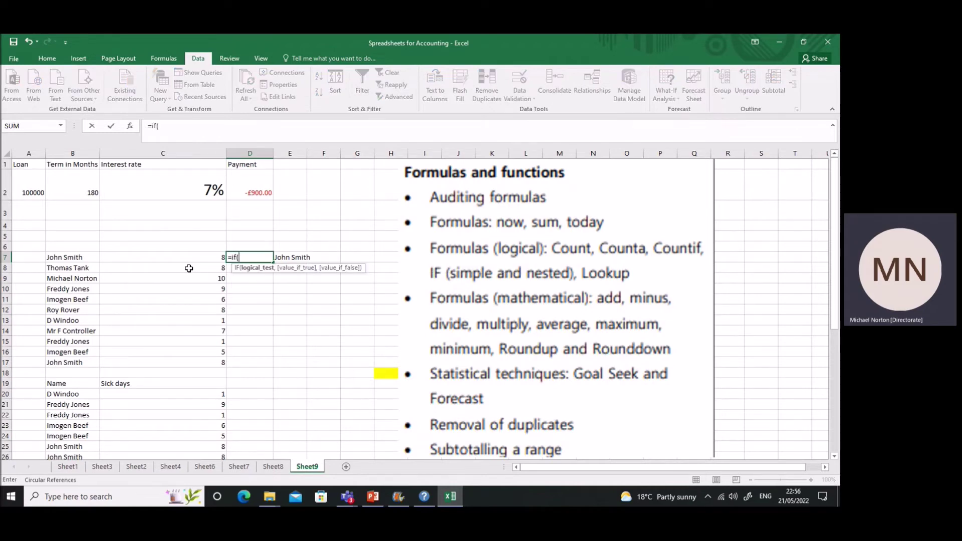
{"action": "key", "text": "Left"}
{"action": "key", "text": "Left"}
{"action": "type", "text": ","}
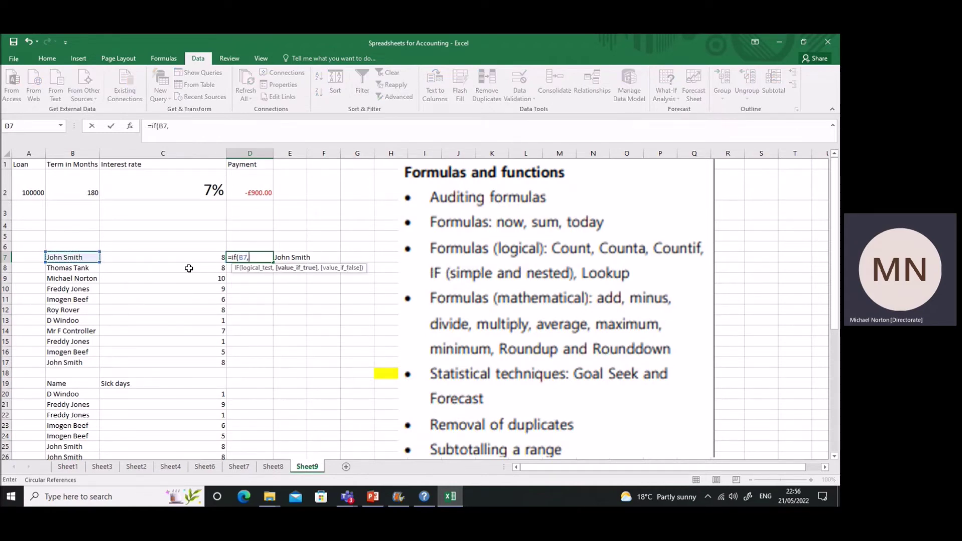
{"action": "key", "text": "Right"}
{"action": "key", "text": "BackSpace"}
{"action": "key", "text": "BackSpace"}
{"action": "key", "text": "BackSpace"}
{"action": "type", "text": "="}
{"action": "key", "text": "Right"}
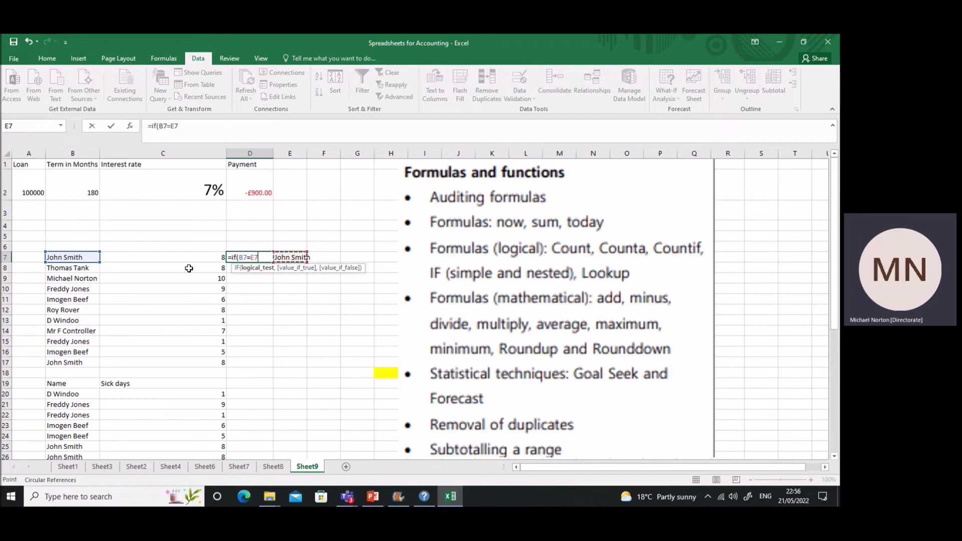
{"action": "key", "text": "F4"}
{"action": "type", "text": ",1,0"}
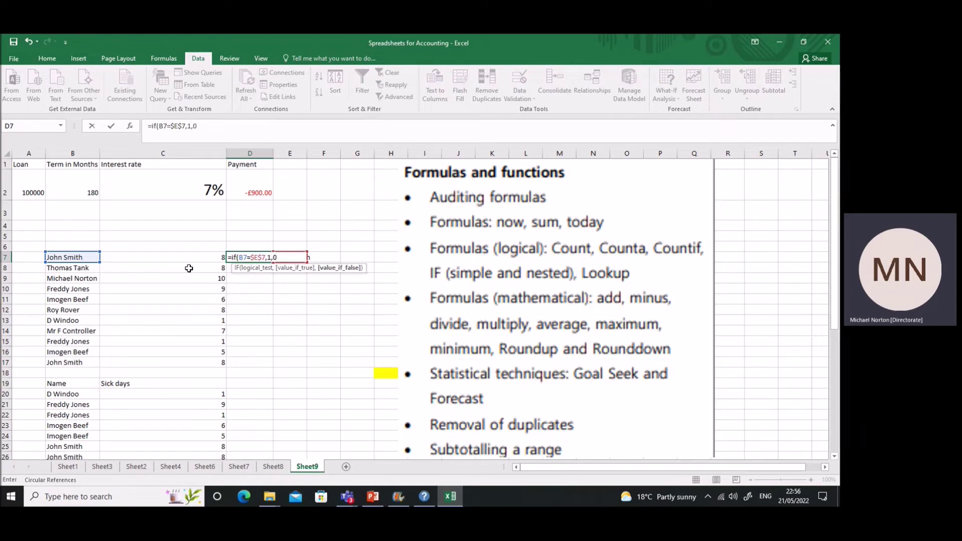
{"action": "key", "text": "Return"}
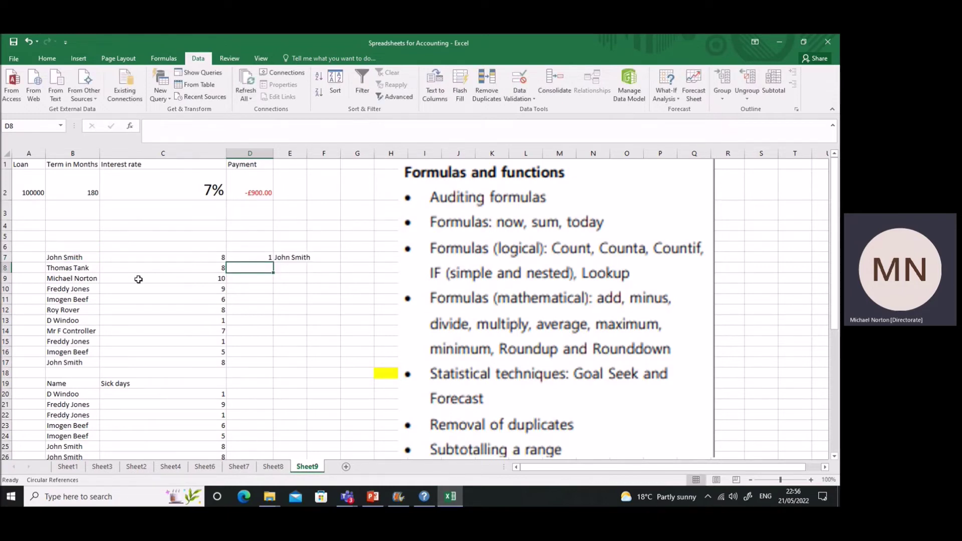
Copy the IF formula from D7 down to D17 and check the formulas in D17 and D7.
{"action": "left_click", "coordinate": [265, 259]}
{"action": "left_click_drag", "start_coordinate": [272, 261], "coordinate": [254, 362]}
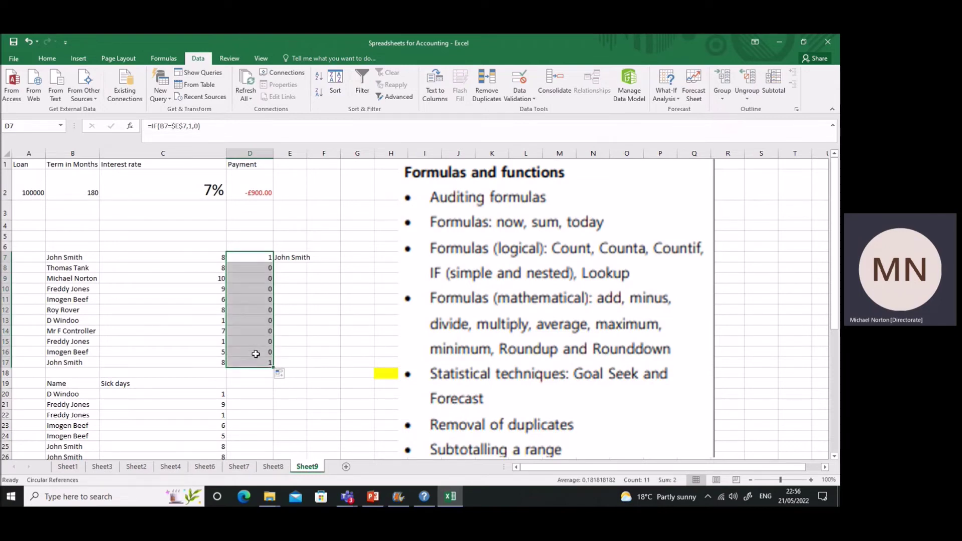
{"action": "left_click", "coordinate": [255, 363]}
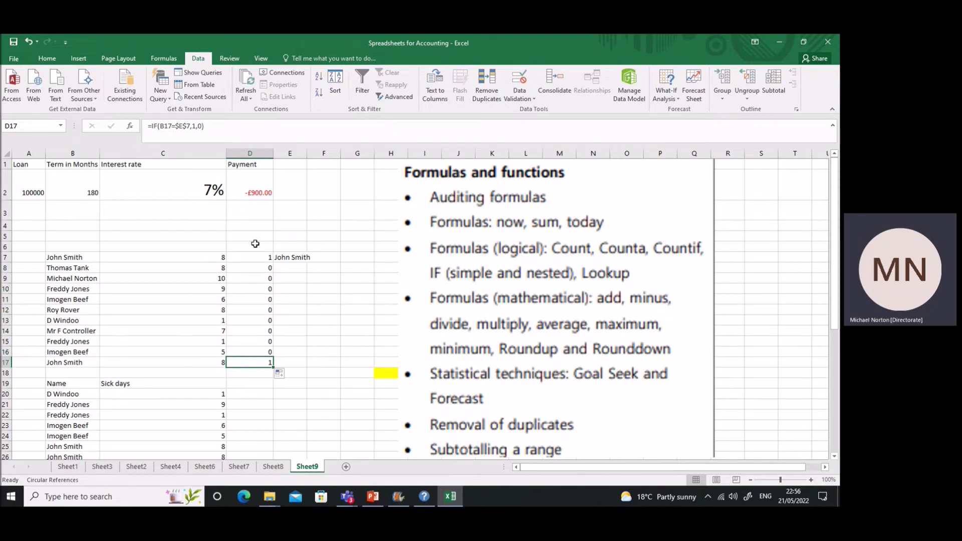
{"action": "left_click", "coordinate": [255, 259]}
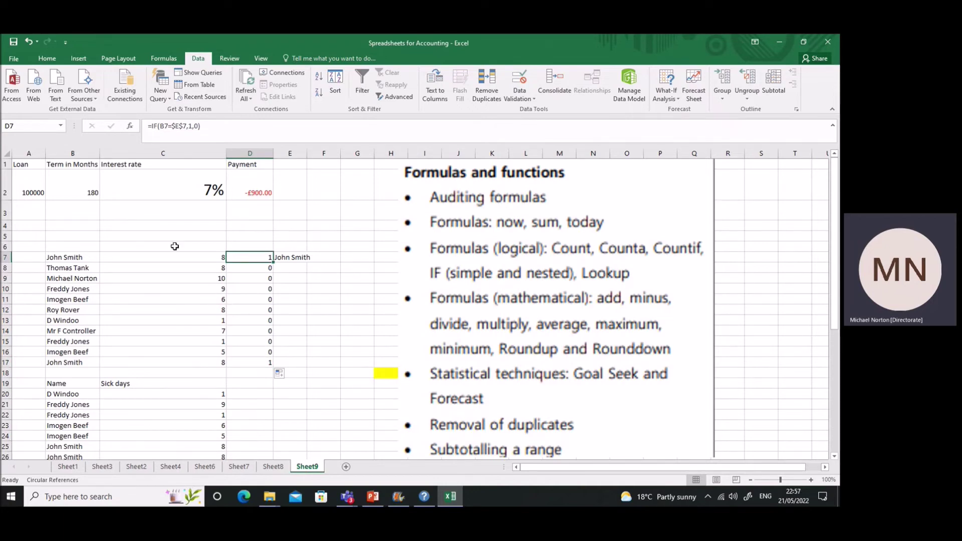
Change the lookup name reference in D7's IF formula to $E7 and copy it down to D17.
{"action": "left_click", "coordinate": [186, 125]}
{"action": "key", "text": "Return"}
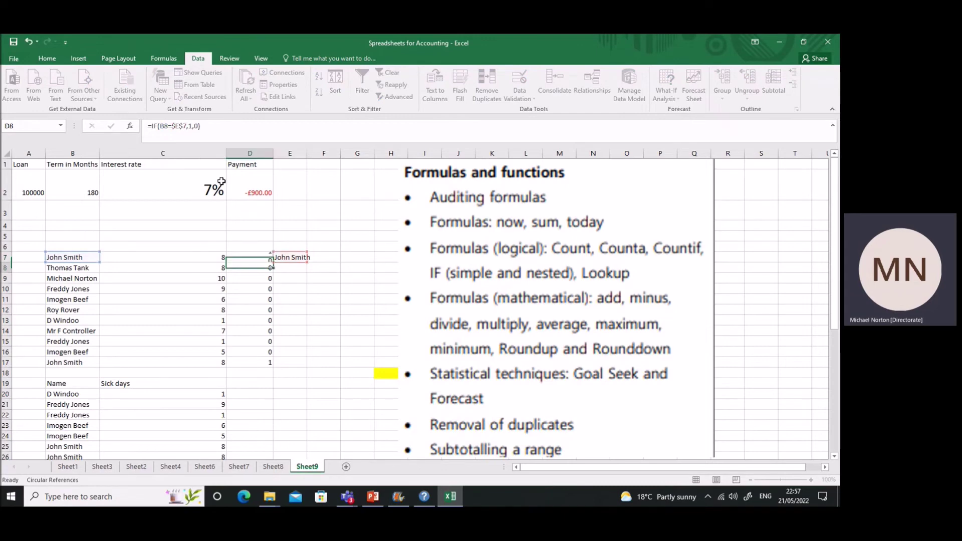
{"action": "left_click", "coordinate": [268, 259]}
{"action": "left_click_drag", "start_coordinate": [274, 261], "coordinate": [270, 363]}
Examine how the E column reference shifts in the copied IF formulas down column D.
{"action": "left_click", "coordinate": [252, 279]}
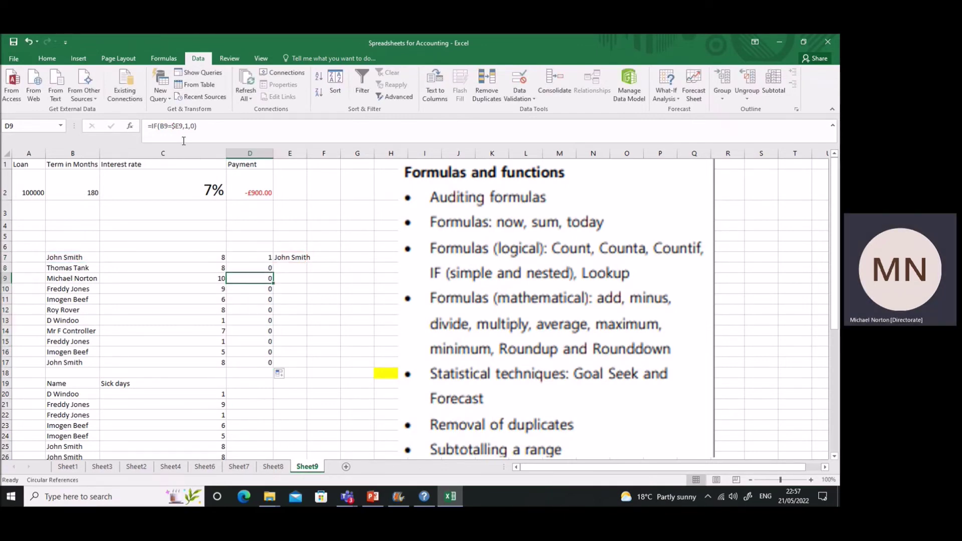
{"action": "left_click", "coordinate": [242, 299]}
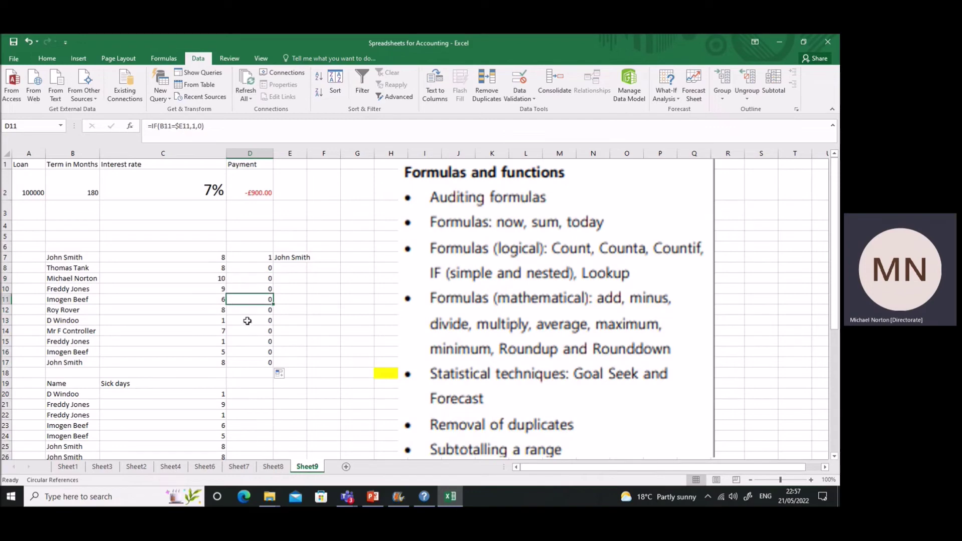
{"action": "key", "text": "Up"}
{"action": "key", "text": "Up"}
{"action": "key", "text": "Up"}
{"action": "key", "text": "Down"}
{"action": "key", "text": "Down"}
{"action": "key", "text": "Down"}
{"action": "key", "text": "Down"}
{"action": "key", "text": "Down"}
{"action": "key", "text": "Down"}
Restore the fully absolute reference $E$7 in D7's IF formula and fill it down the list.
{"action": "left_click", "coordinate": [253, 257]}
{"action": "left_click", "coordinate": [180, 128]}
{"action": "type", "text": "$"}
{"action": "key", "text": "Return"}
{"action": "left_click", "coordinate": [255, 256]}
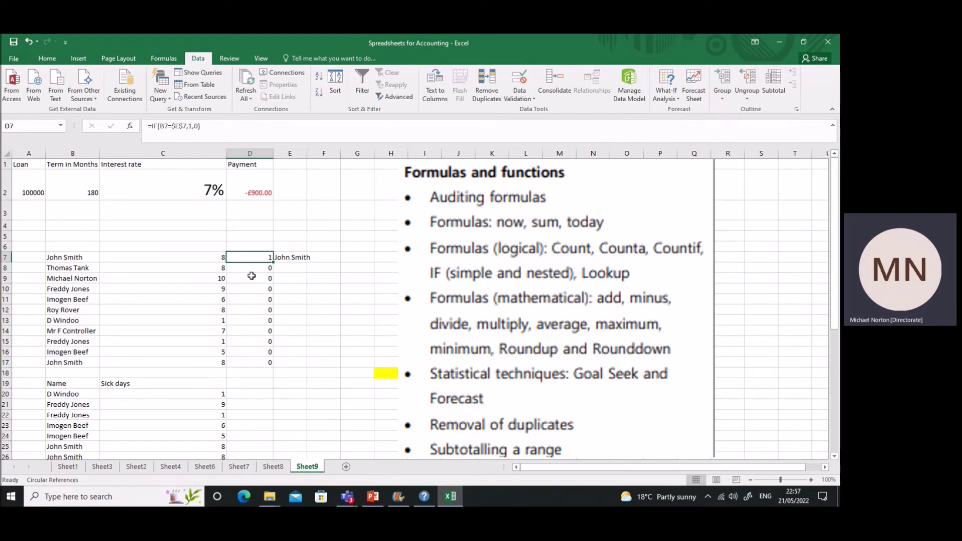
{"action": "key", "text": "ctrl+shift+Down"}
{"action": "key", "text": "ctrl+d"}
Cycle D7's E7 reference through its absolute and relative forms back to $E$7, copy the formula down to D17 and check D17.
{"action": "left_click", "coordinate": [263, 257]}
{"action": "left_click", "coordinate": [179, 126]}
{"action": "key", "text": "BackSpace"}
{"action": "key", "text": "F4"}
{"action": "key", "text": "F4"}
{"action": "key", "text": "F4"}
{"action": "key", "text": "F4"}
{"action": "key", "text": "F4"}
{"action": "key", "text": "Return"}
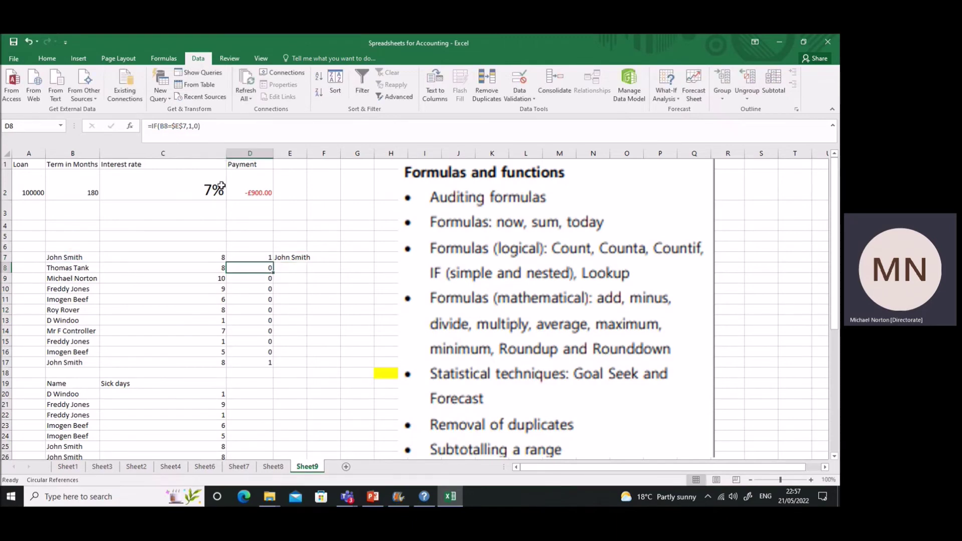
{"action": "left_click", "coordinate": [258, 258]}
{"action": "left_click_drag", "start_coordinate": [274, 262], "coordinate": [274, 368]}
{"action": "left_click", "coordinate": [265, 363]}
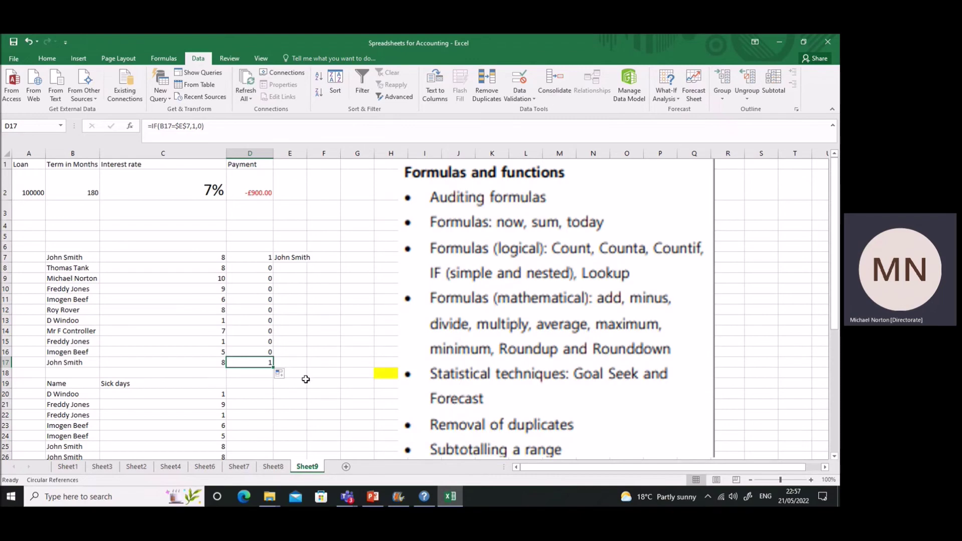
Subtotal the range B19:C30 at each change in Name, using Sum on Sick days with summary below the data.
{"action": "left_click", "coordinate": [304, 382]}
{"action": "scroll", "coordinate": [305, 381], "scroll_direction": "down", "scroll_amount": 4}
{"action": "left_click_drag", "start_coordinate": [60, 237], "coordinate": [151, 351]}
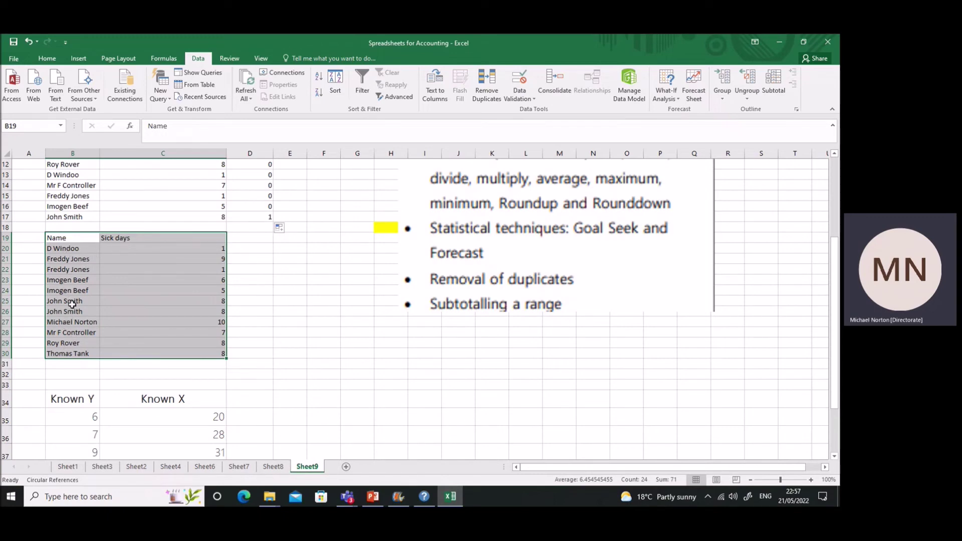
{"action": "scroll", "coordinate": [76, 235], "scroll_direction": "up", "scroll_amount": 4}
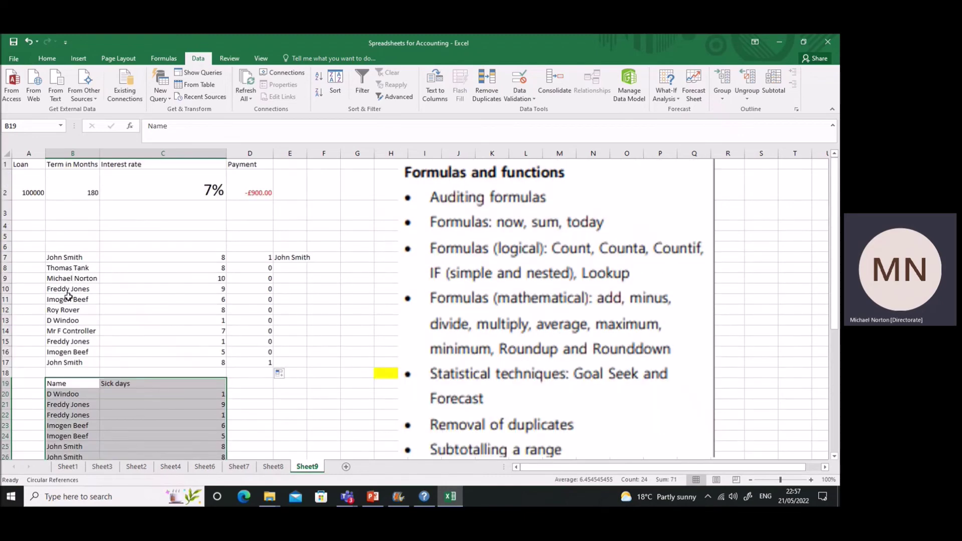
{"action": "scroll", "coordinate": [68, 328], "scroll_direction": "down", "scroll_amount": 4}
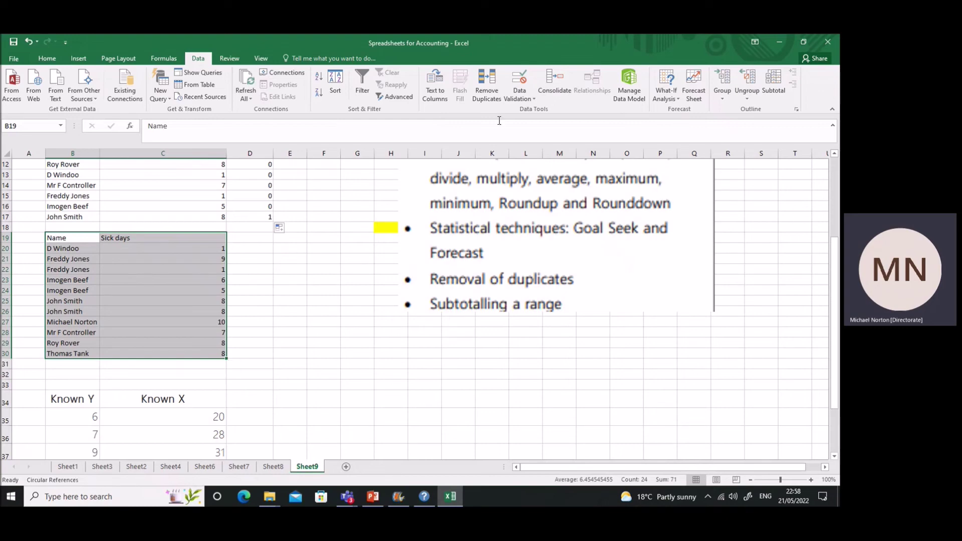
{"action": "left_click", "coordinate": [774, 83]}
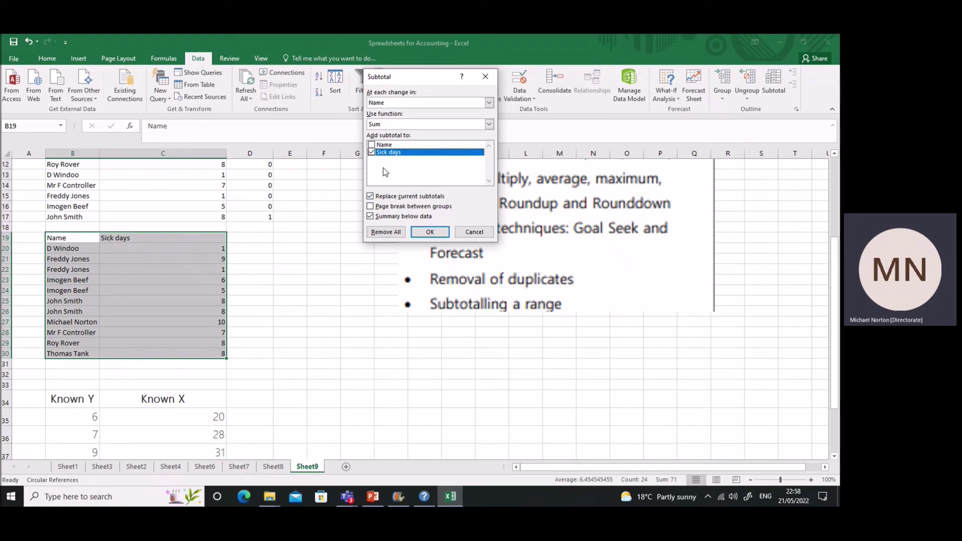
{"action": "left_click", "coordinate": [429, 233]}
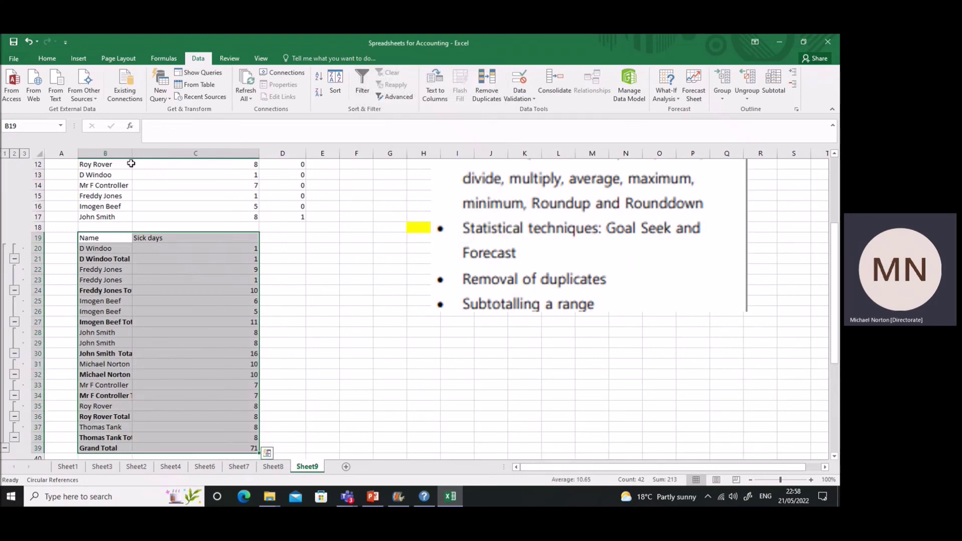
Widen column B to fit the total labels and examine the SUBTOTAL formula in C30.
{"action": "left_click_drag", "start_coordinate": [133, 153], "coordinate": [150, 159]}
{"action": "left_click", "coordinate": [341, 312]}
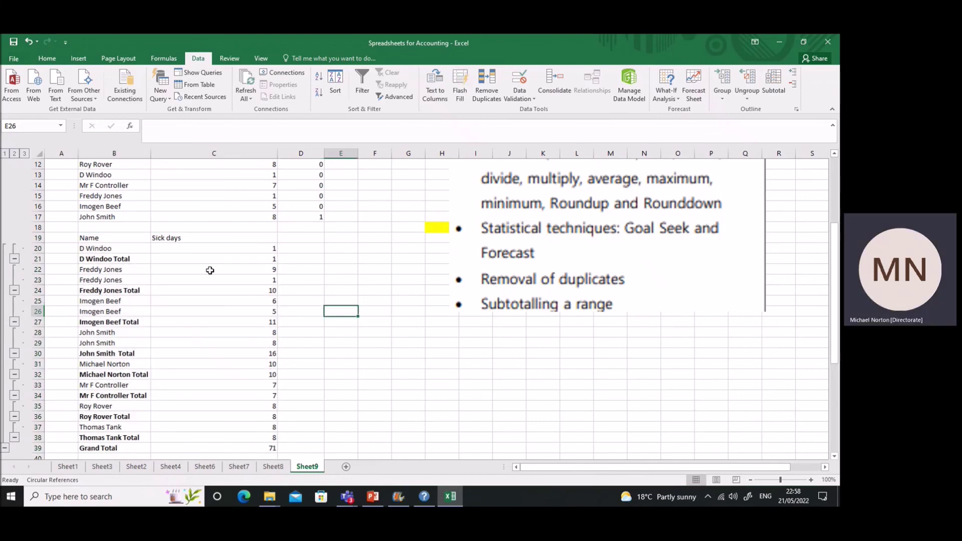
{"action": "left_click", "coordinate": [104, 374]}
{"action": "left_click", "coordinate": [105, 353]}
{"action": "left_click", "coordinate": [262, 354]}
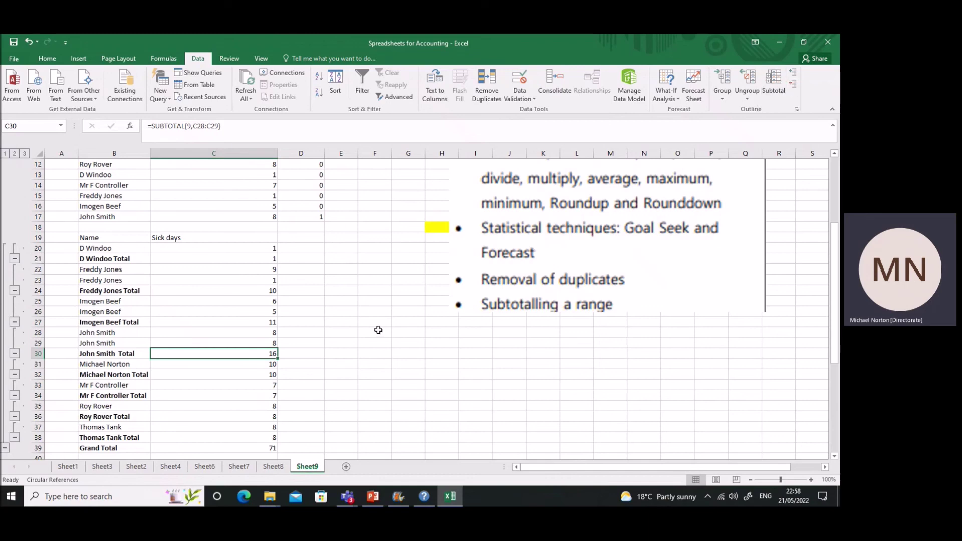
{"action": "left_click", "coordinate": [351, 334]}
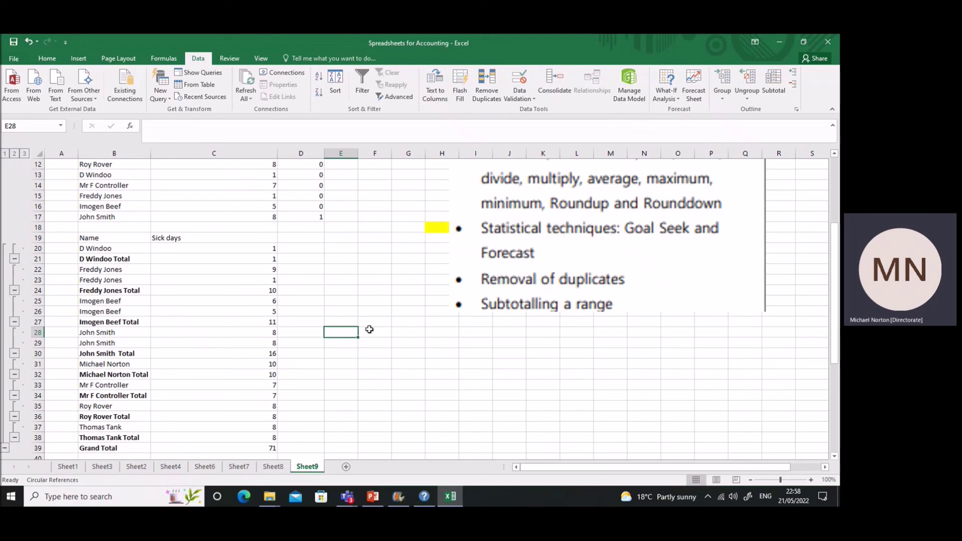
Return to the start of the sheet, switch to the Teams meeting window and open its additional meeting options.
{"action": "scroll", "coordinate": [369, 329], "scroll_direction": "up", "scroll_amount": 4}
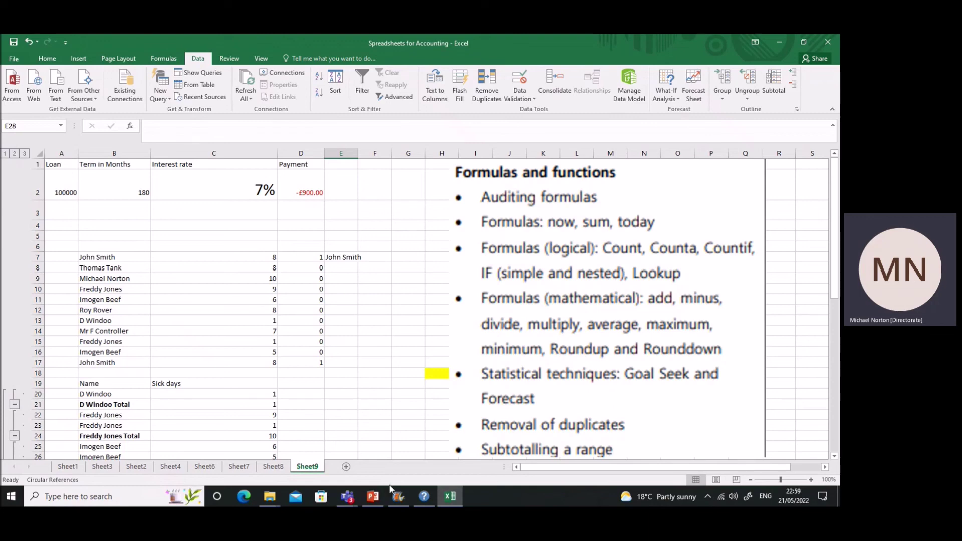
{"action": "mouse_move", "coordinate": [352, 500]}
{"action": "left_click", "coordinate": [404, 431]}
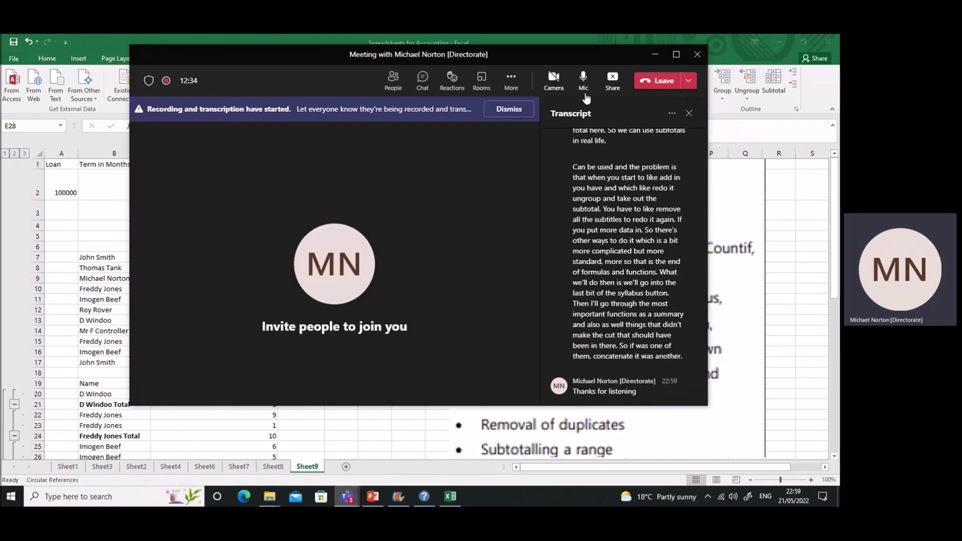
{"action": "left_click", "coordinate": [512, 80]}
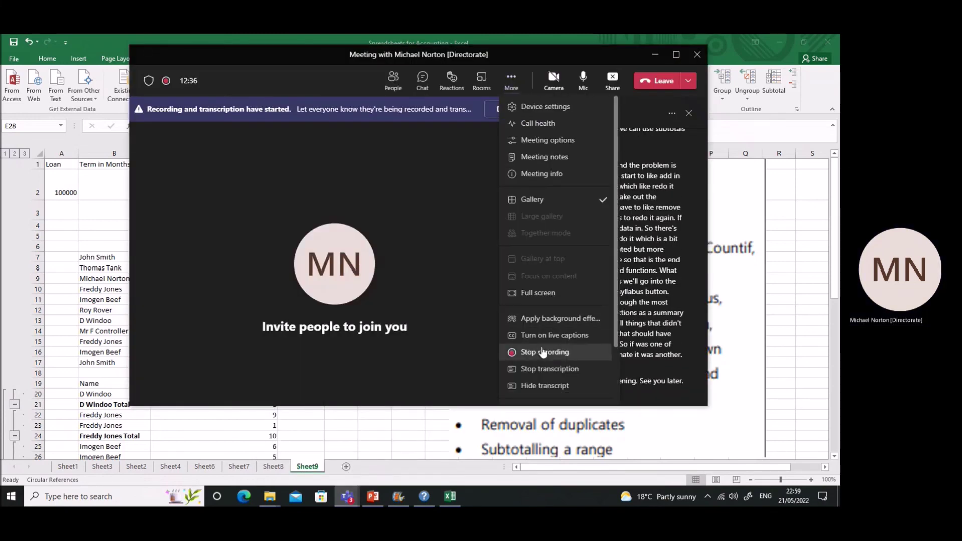